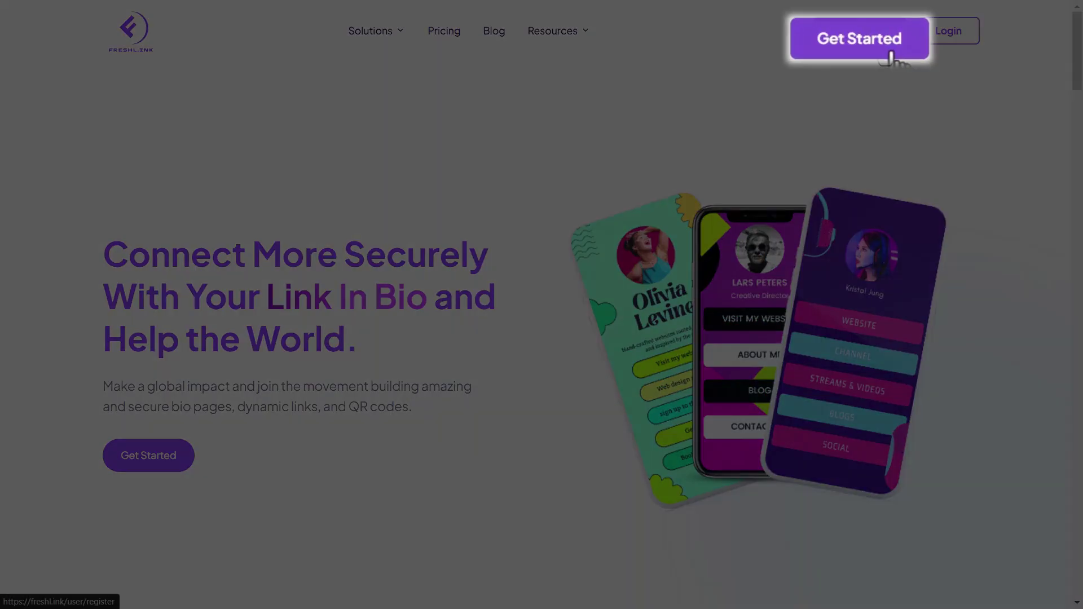
- Start a new account, entering username, email, password and confirmation, and accept the terms
{"action": "left_click", "coordinate": [863, 34]}
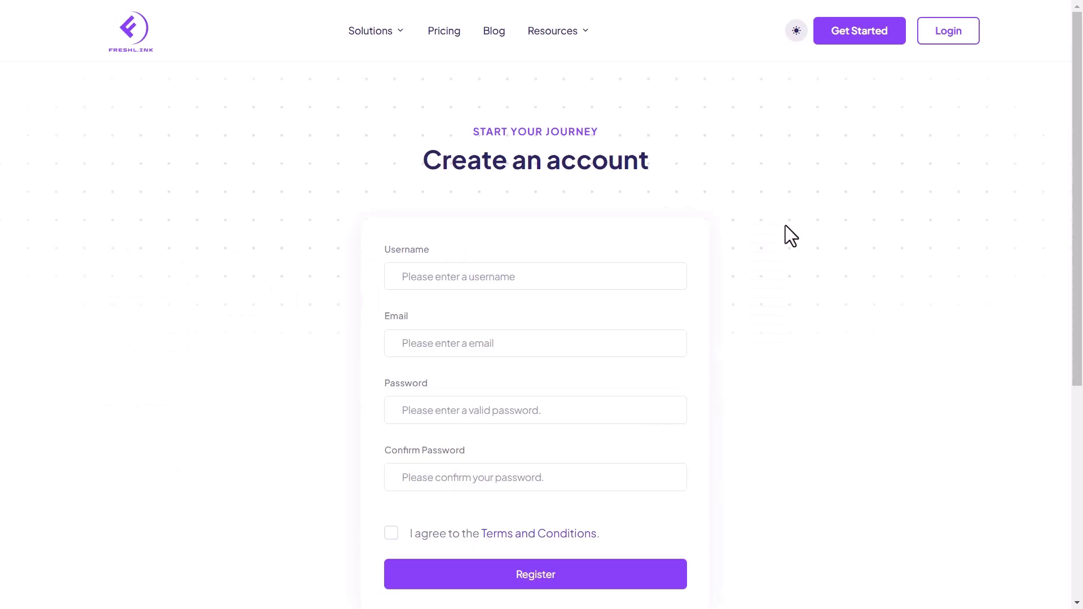
{"action": "scroll", "coordinate": [786, 225], "scroll_direction": "down", "scroll_amount": 1}
{"action": "left_click", "coordinate": [588, 203]}
{"action": "type", "text": "JohnDoe"}
{"action": "left_click", "coordinate": [598, 268]}
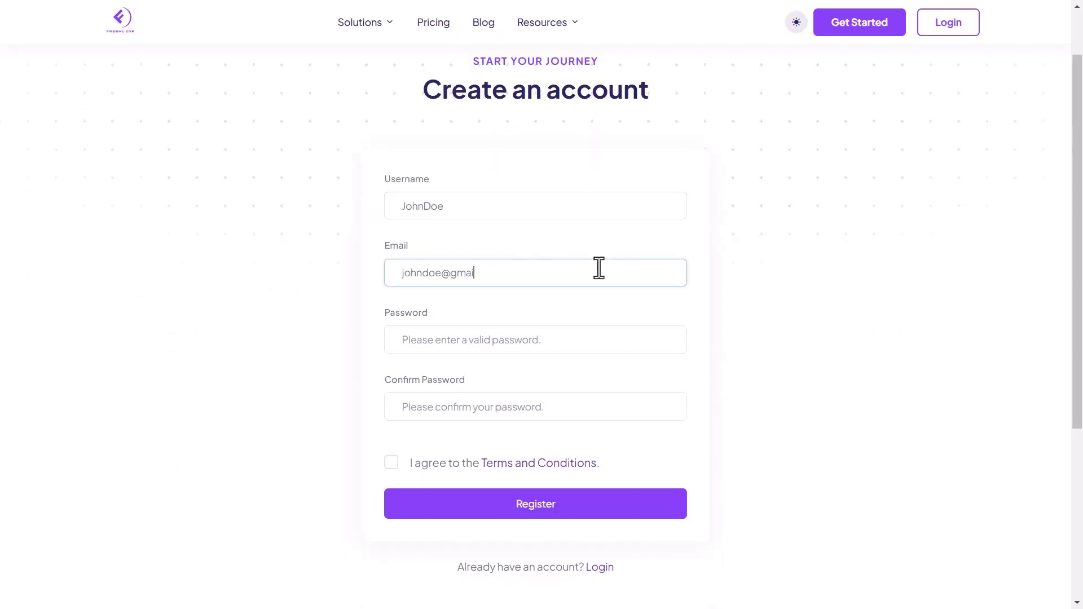
{"action": "left_click", "coordinate": [584, 338]}
{"action": "key", "text": "Tab"}
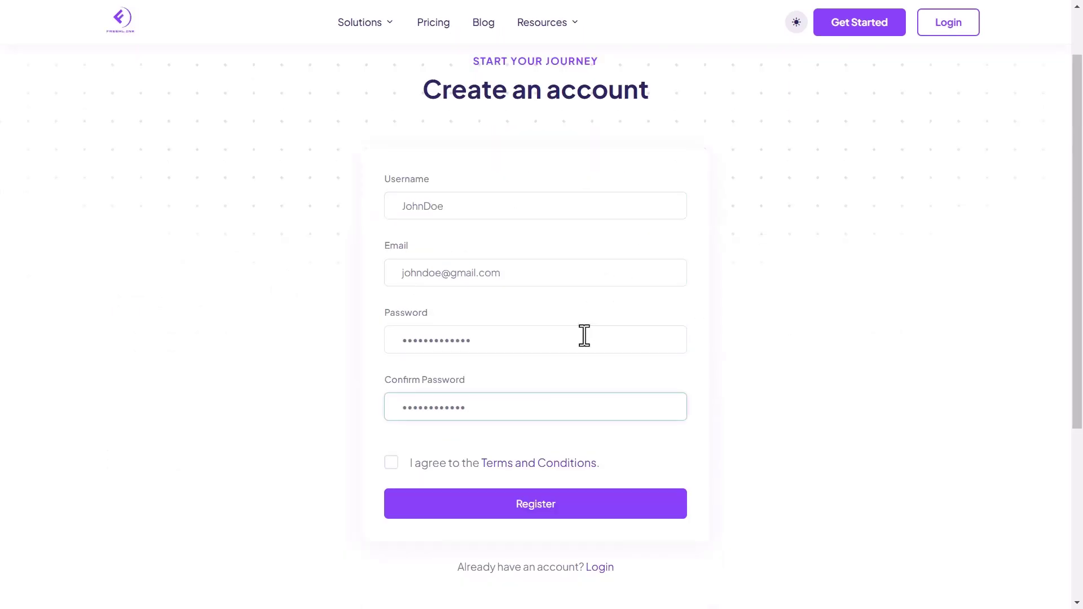
{"action": "left_click", "coordinate": [392, 463]}
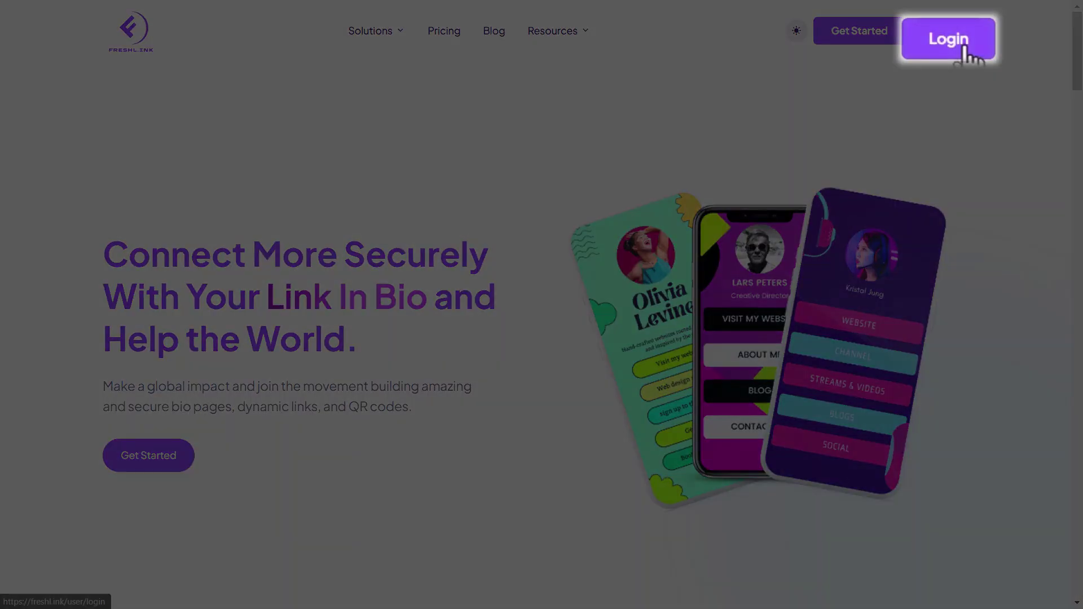
{"action": "left_click", "coordinate": [956, 38]}
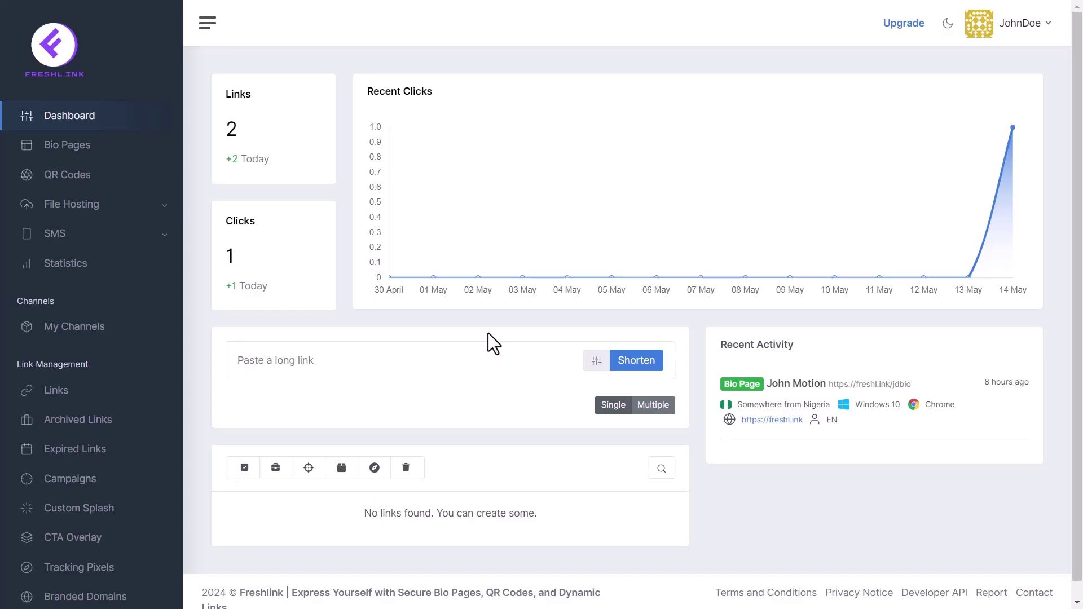
{"action": "left_click", "coordinate": [270, 370]}
{"action": "type", "text": "https://vapexstudios.com"}
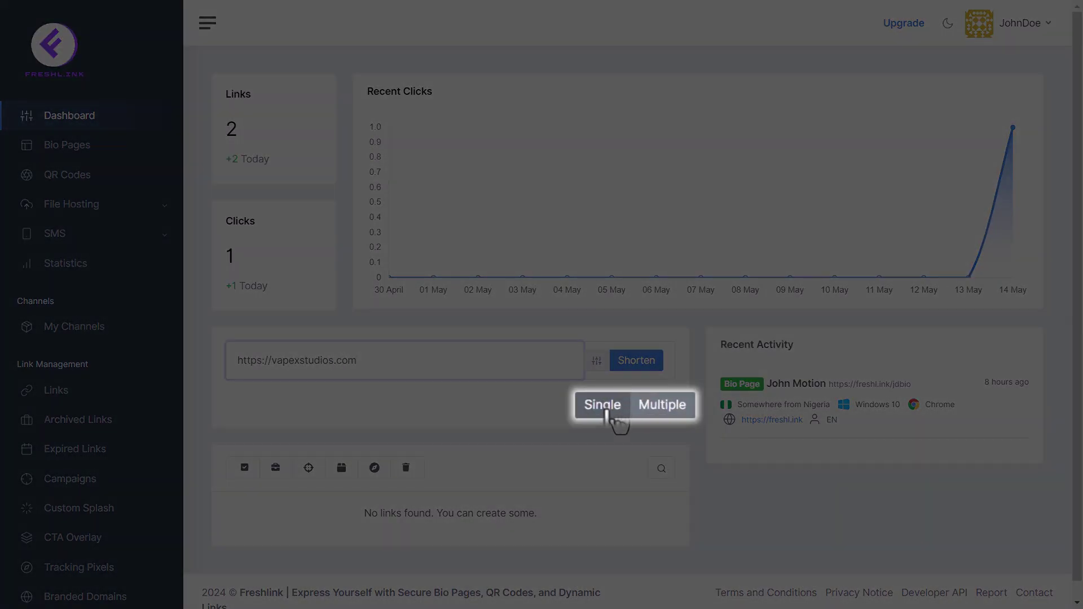
- Switch between Multiple and Single link modes twice, ending on Single
{"action": "left_click", "coordinate": [649, 407]}
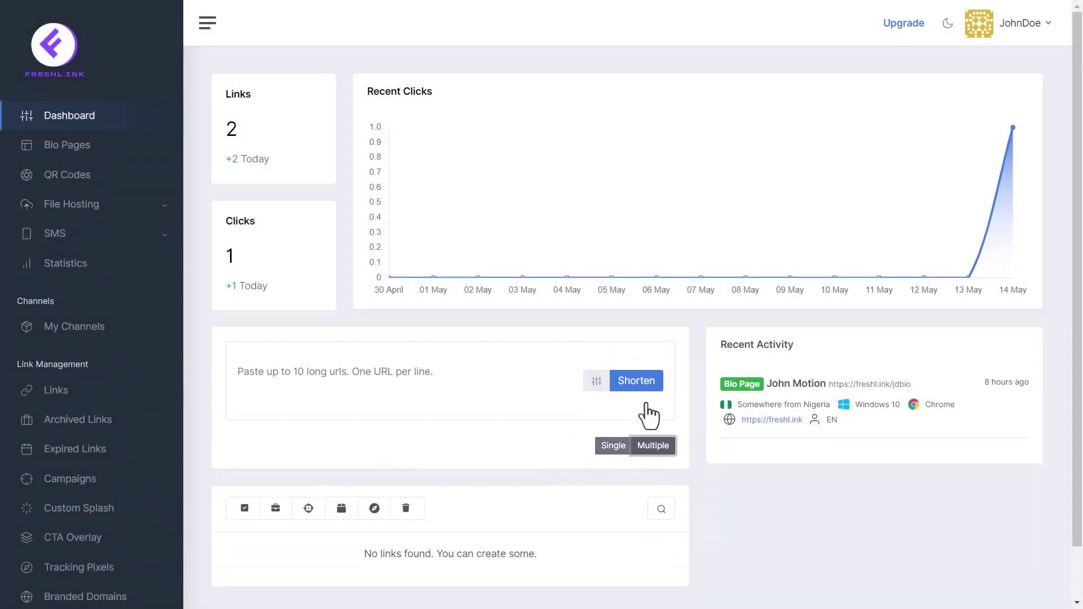
{"action": "left_click", "coordinate": [611, 464]}
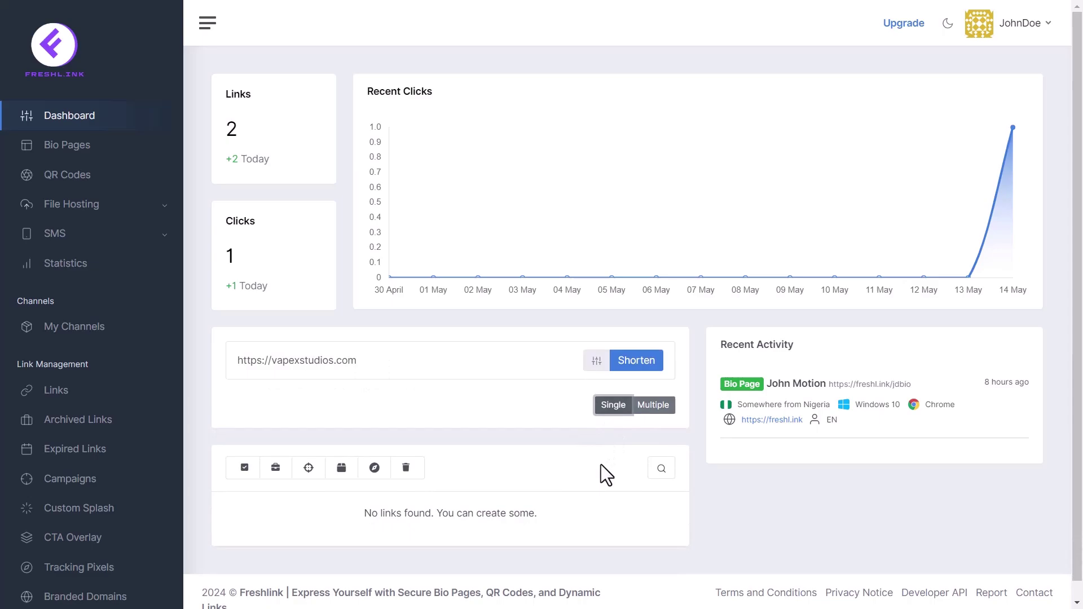
{"action": "left_click", "coordinate": [653, 406]}
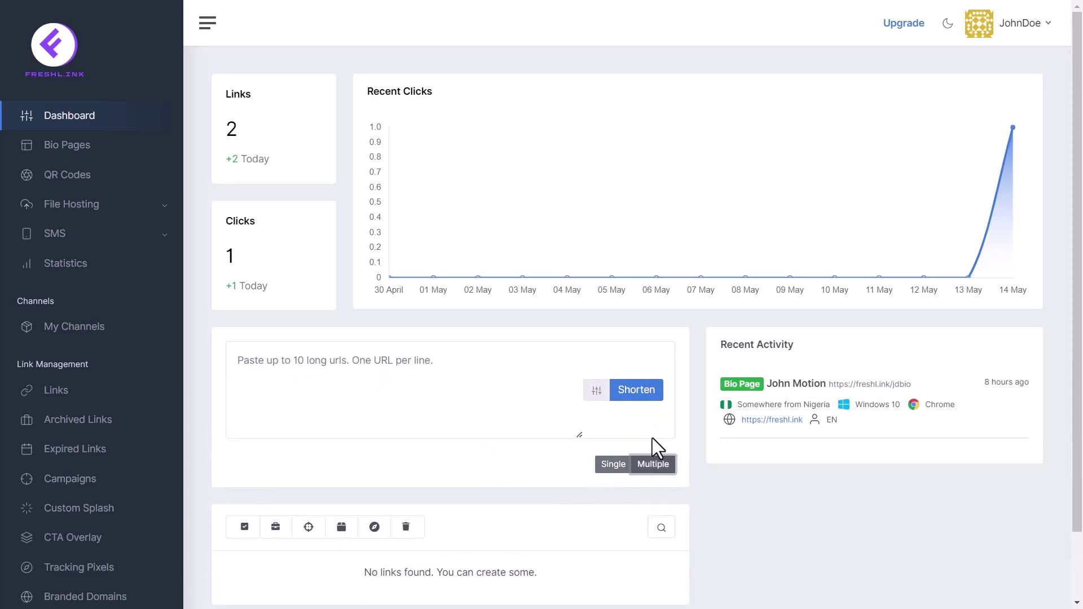
{"action": "left_click", "coordinate": [611, 464]}
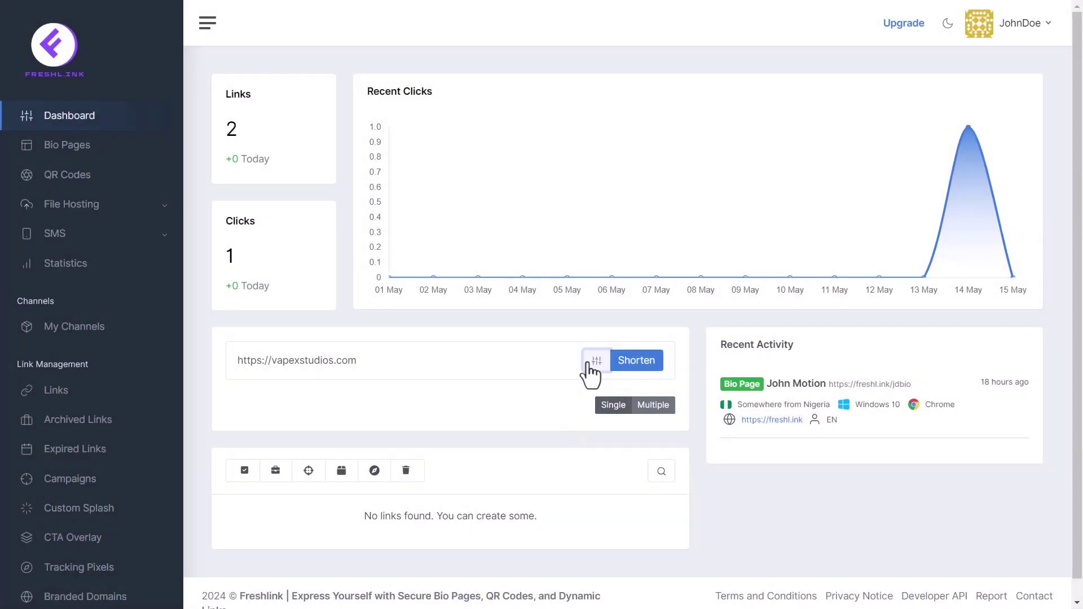
- Expand the link options panel using the settings sliders icon beside Shorten
{"action": "left_click", "coordinate": [595, 361]}
{"action": "scroll", "coordinate": [680, 466], "scroll_direction": "down", "scroll_amount": 3}
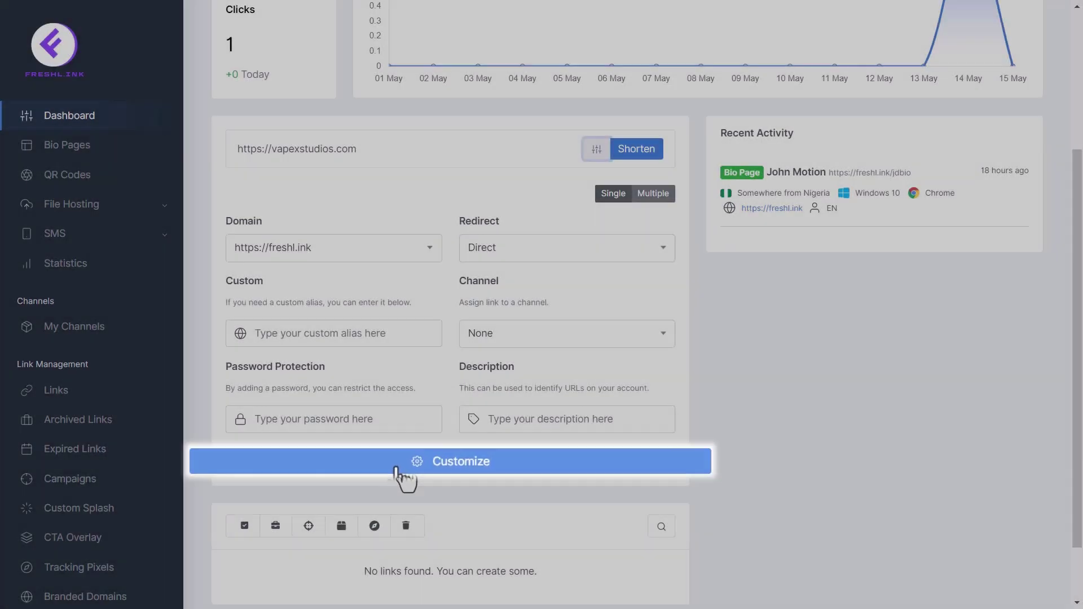
{"action": "left_click", "coordinate": [405, 474]}
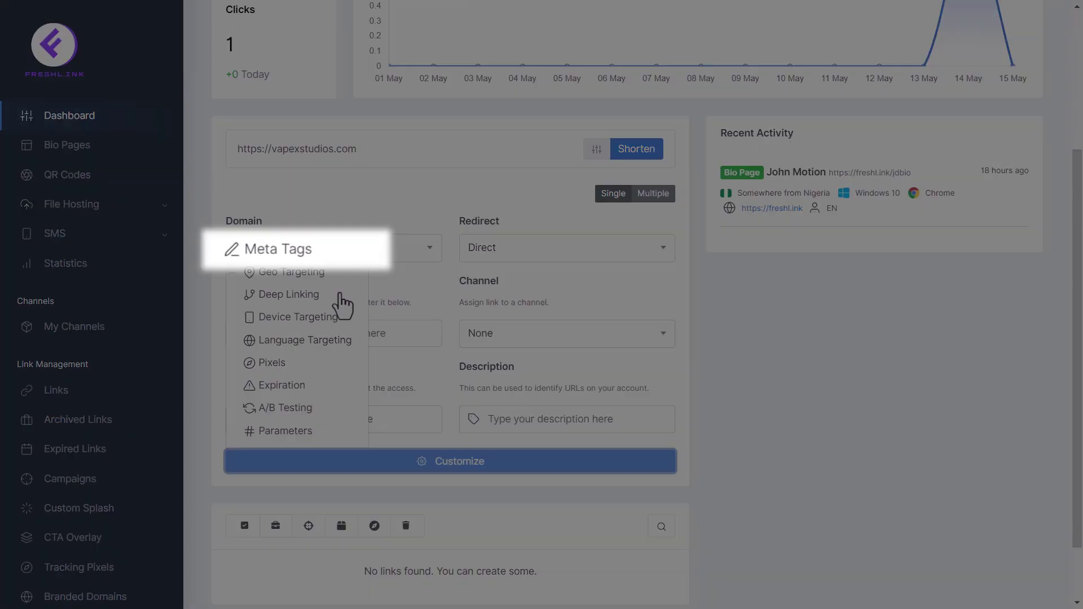
{"action": "left_click", "coordinate": [288, 249]}
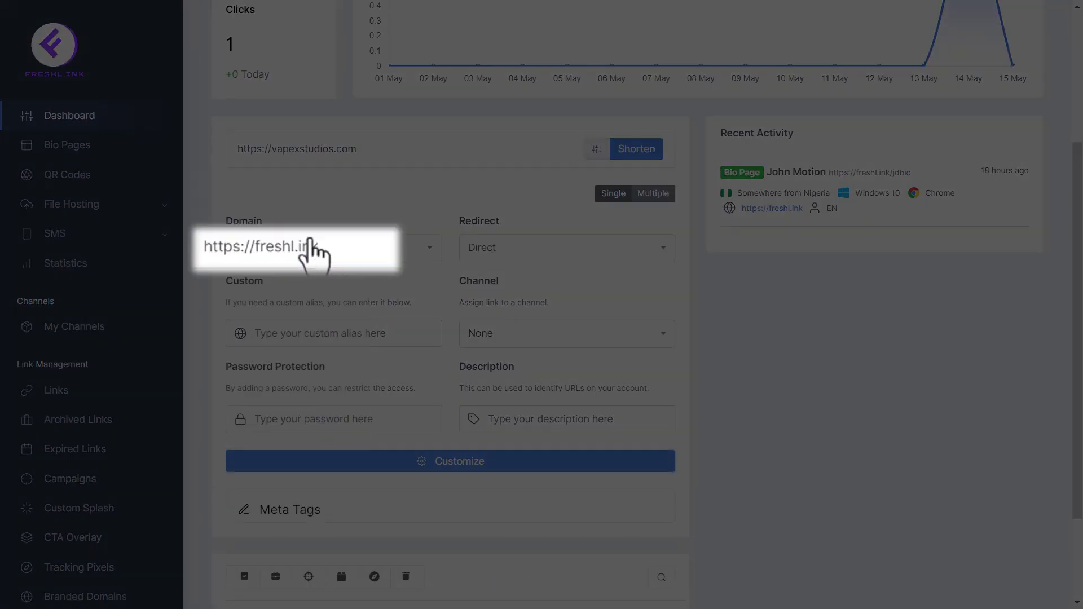
{"action": "scroll", "coordinate": [706, 457], "scroll_direction": "down", "scroll_amount": 2}
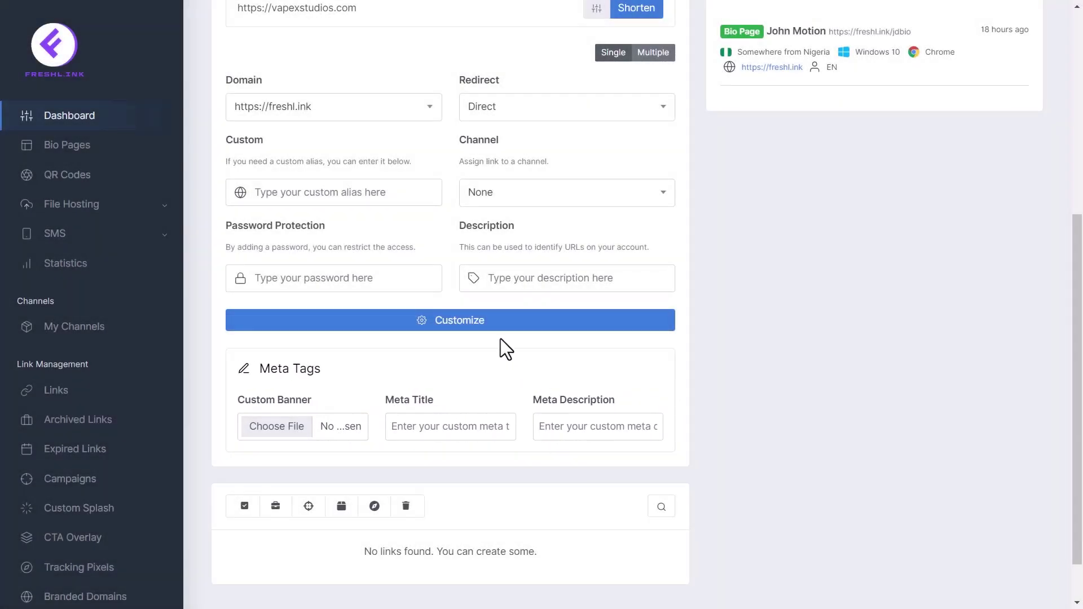
{"action": "left_click", "coordinate": [474, 320]}
- Remove the Meta Tags section and add Geo Targeting from the customizations
{"action": "left_click", "coordinate": [279, 354]}
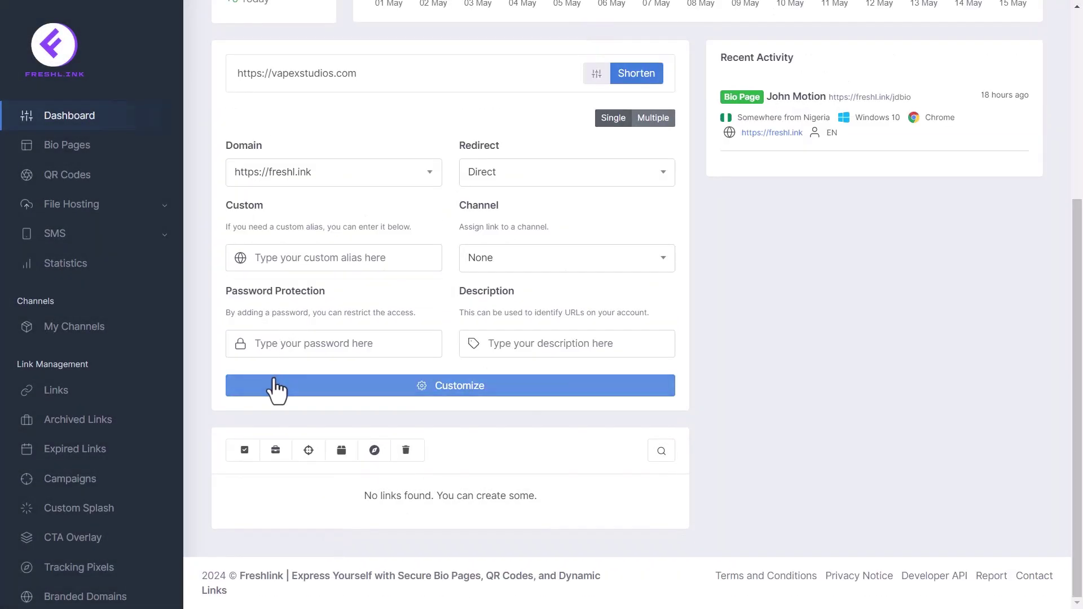
{"action": "left_click", "coordinate": [277, 387]}
{"action": "left_click", "coordinate": [287, 199]}
{"action": "scroll", "coordinate": [318, 372], "scroll_direction": "down", "scroll_amount": 1}
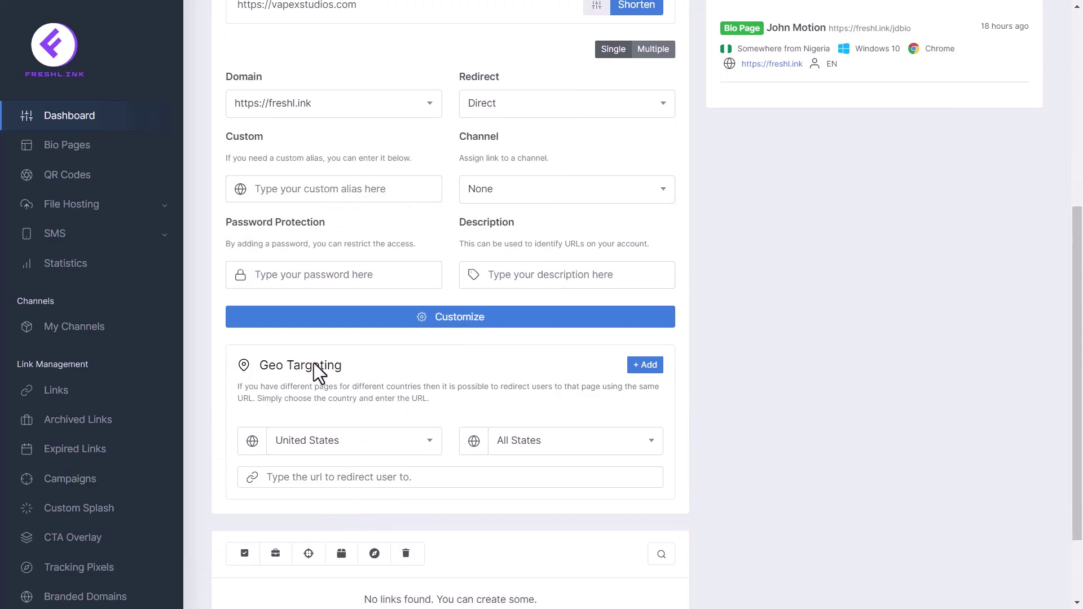
{"action": "scroll", "coordinate": [315, 366], "scroll_direction": "down", "scroll_amount": 1}
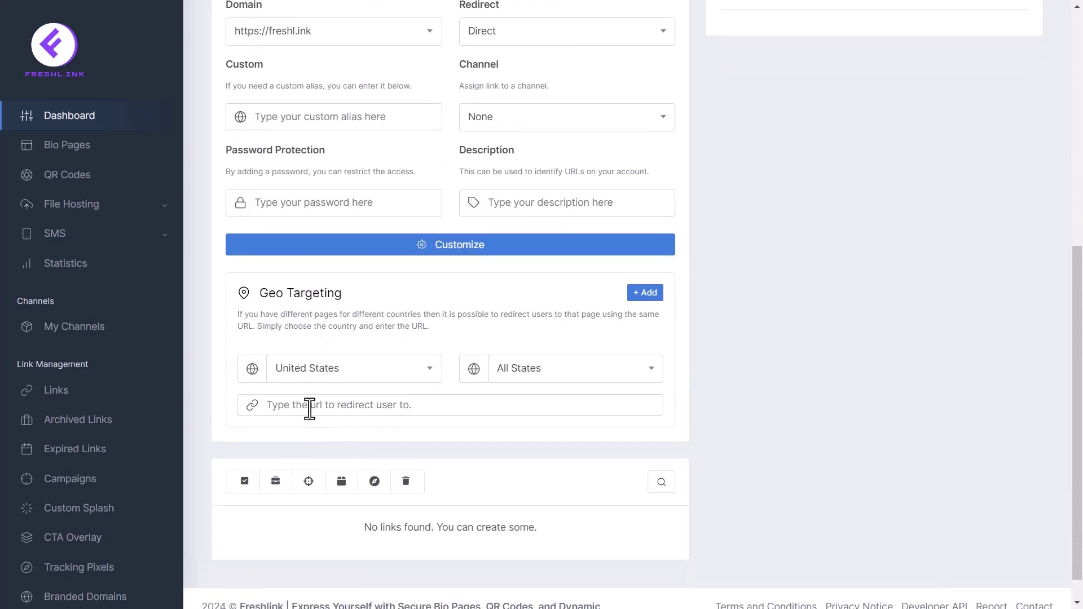
- Keep United States as the target country, browse the states, and add a second rule
{"action": "left_click", "coordinate": [334, 381]}
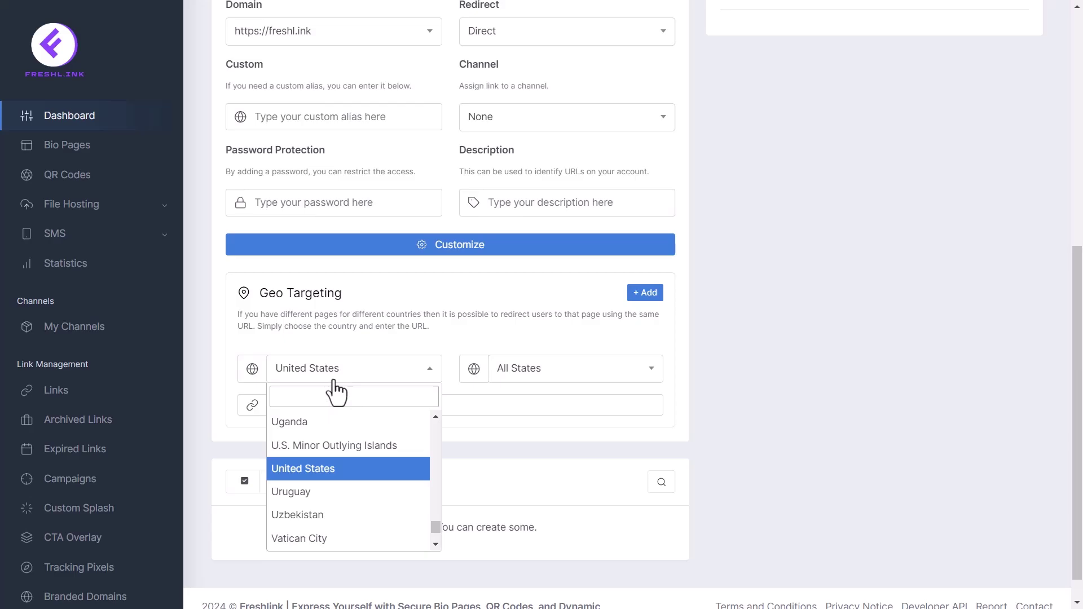
{"action": "left_click", "coordinate": [332, 381]}
{"action": "left_click", "coordinate": [578, 386]}
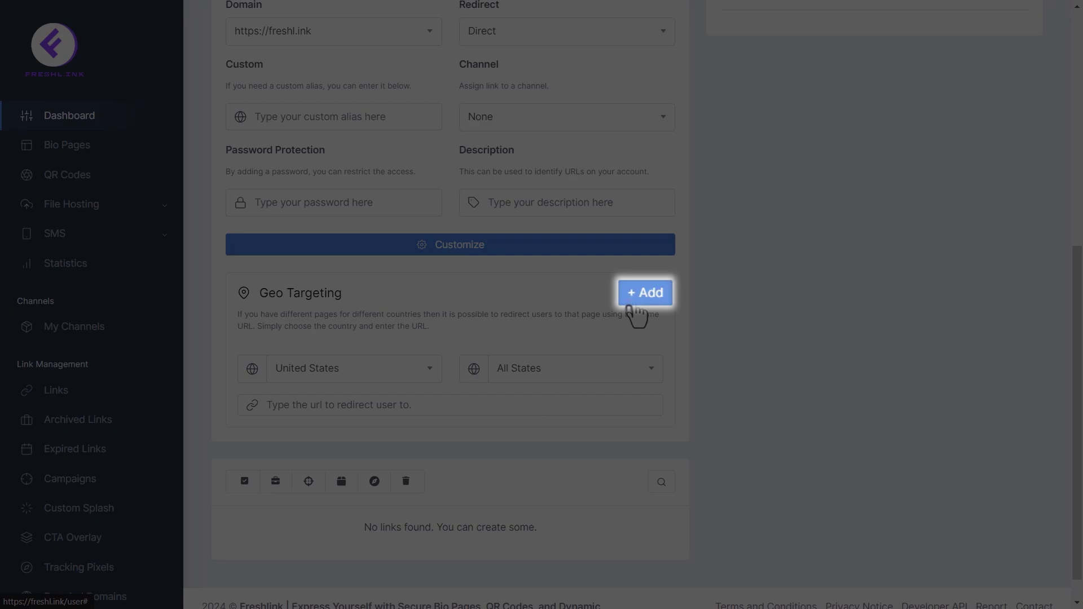
{"action": "left_click", "coordinate": [643, 295]}
{"action": "left_click", "coordinate": [526, 248]}
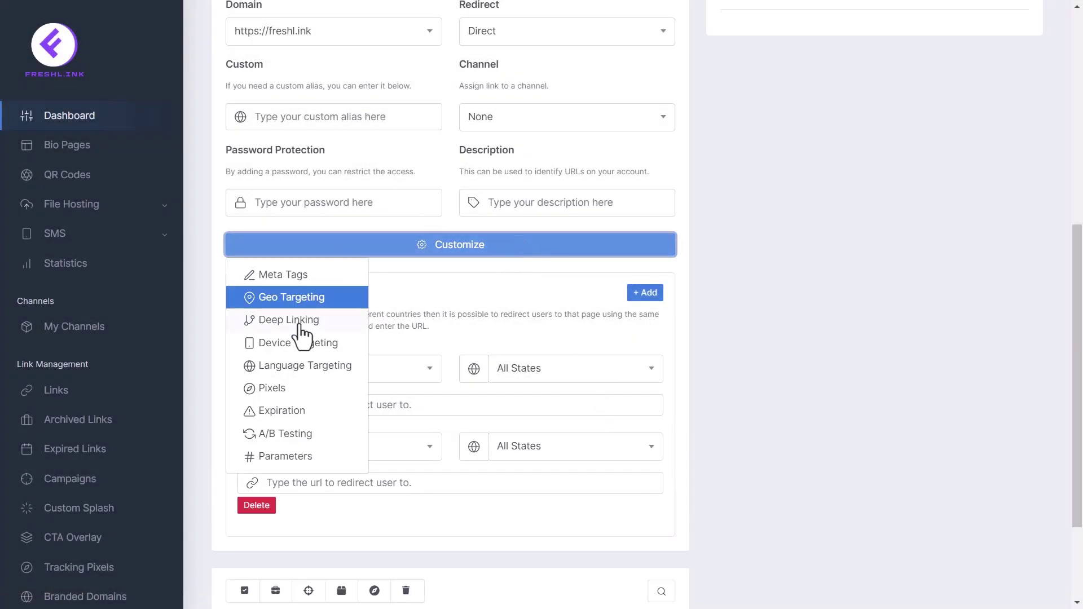
- Turn off Geo Targeting and add the Deep Linking section instead
{"action": "left_click", "coordinate": [330, 295]}
{"action": "left_click", "coordinate": [362, 392]}
{"action": "left_click", "coordinate": [296, 219]}
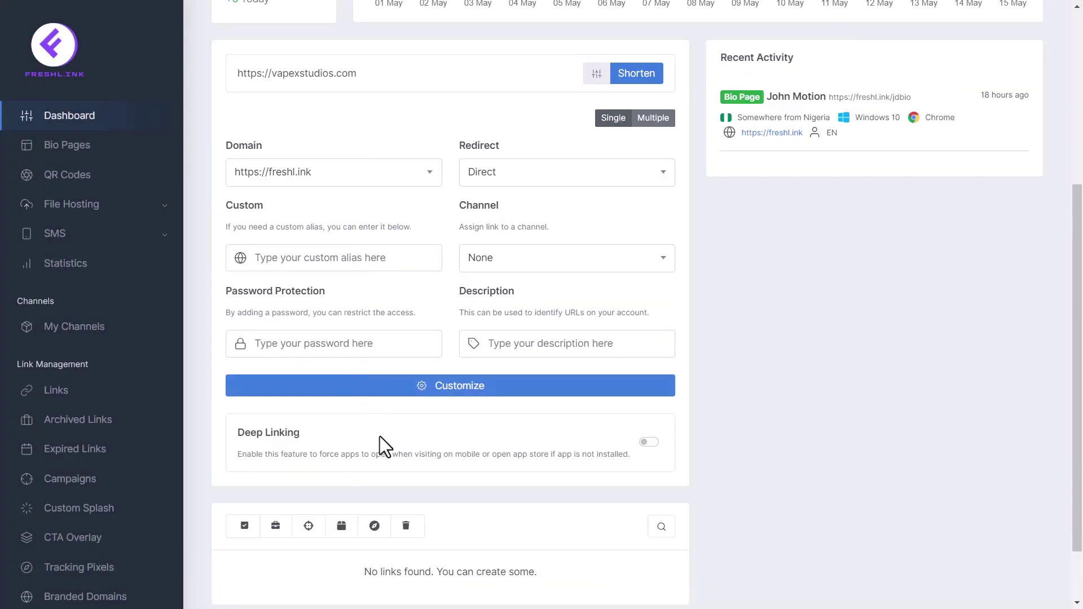
- Switch deep linking on to show App Store and Google Play fields, then off and remove it
{"action": "left_click", "coordinate": [650, 441]}
{"action": "scroll", "coordinate": [654, 444], "scroll_direction": "down", "scroll_amount": 3}
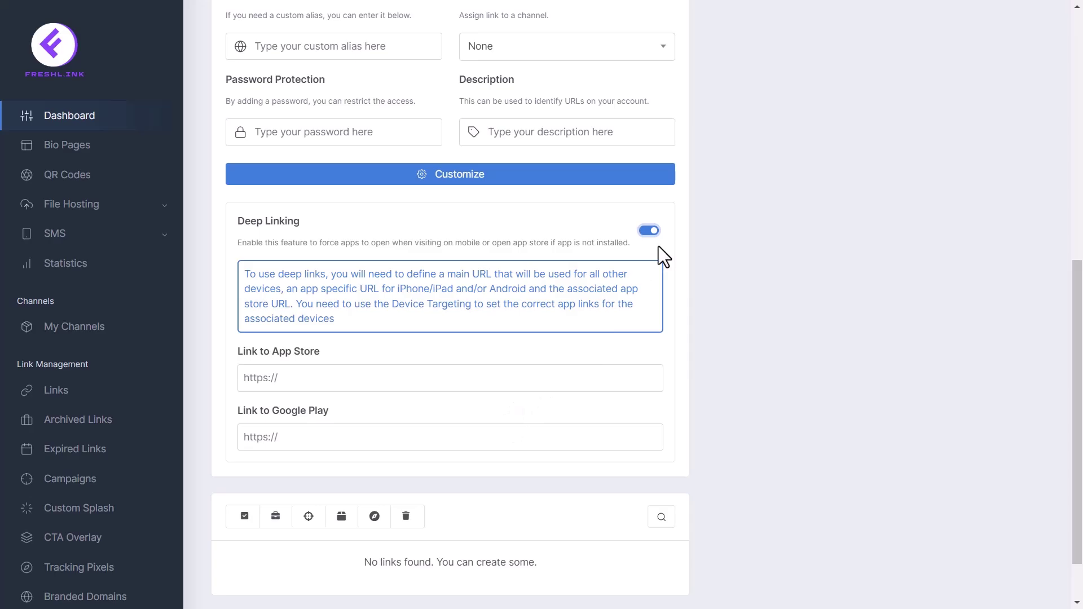
{"action": "left_click", "coordinate": [648, 230]}
{"action": "left_click", "coordinate": [385, 314]}
{"action": "left_click", "coordinate": [288, 384]}
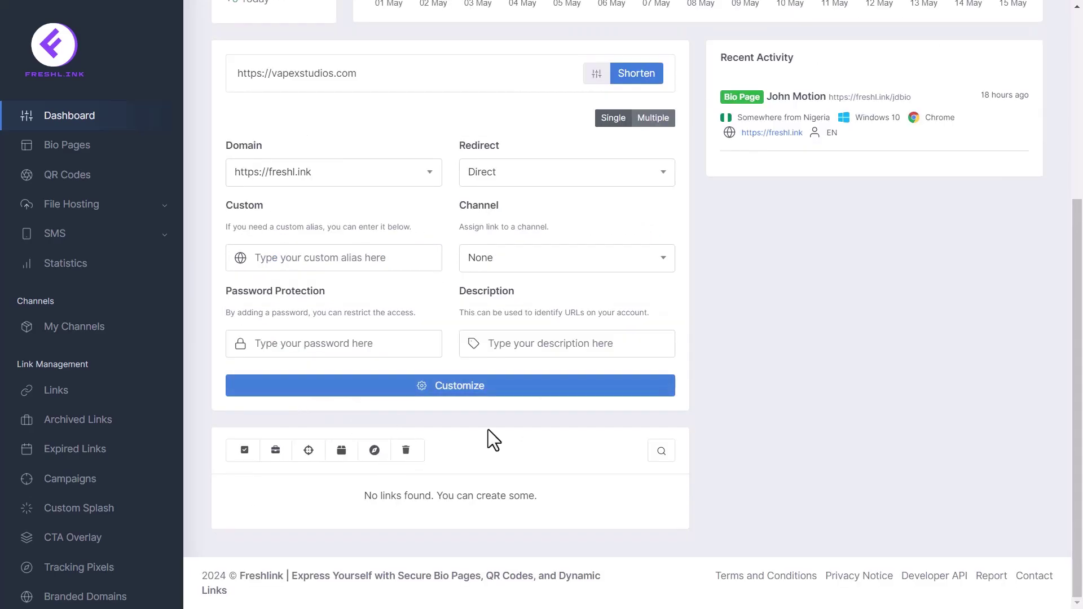
- Add Device Targeting, browse the device list keeping Windows, then deselect Device Targeting
{"action": "left_click", "coordinate": [375, 389]}
{"action": "left_click", "coordinate": [389, 239]}
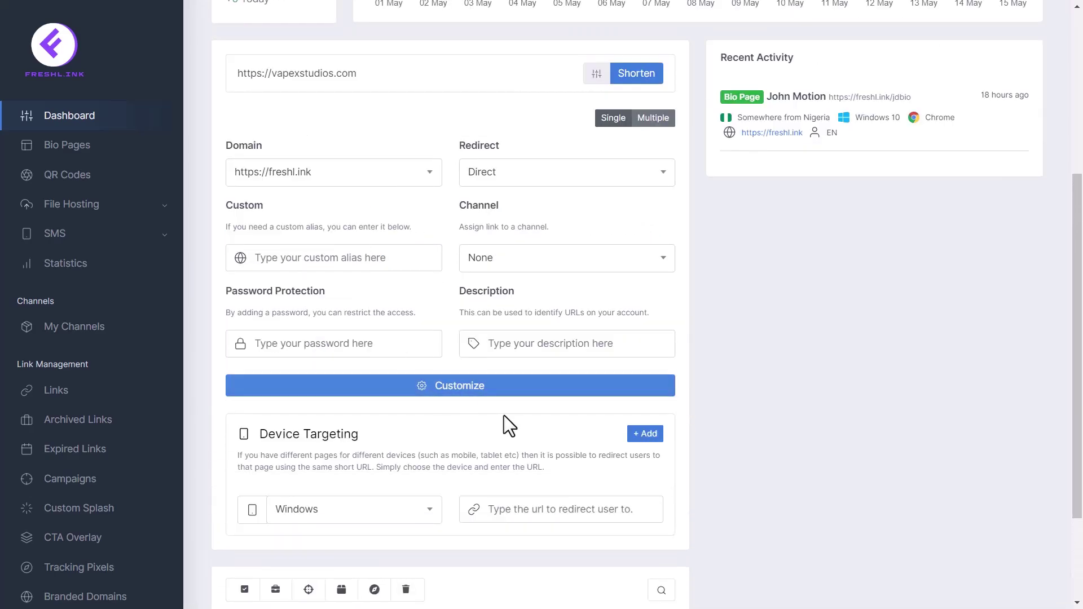
{"action": "scroll", "coordinate": [507, 415], "scroll_direction": "down", "scroll_amount": 1}
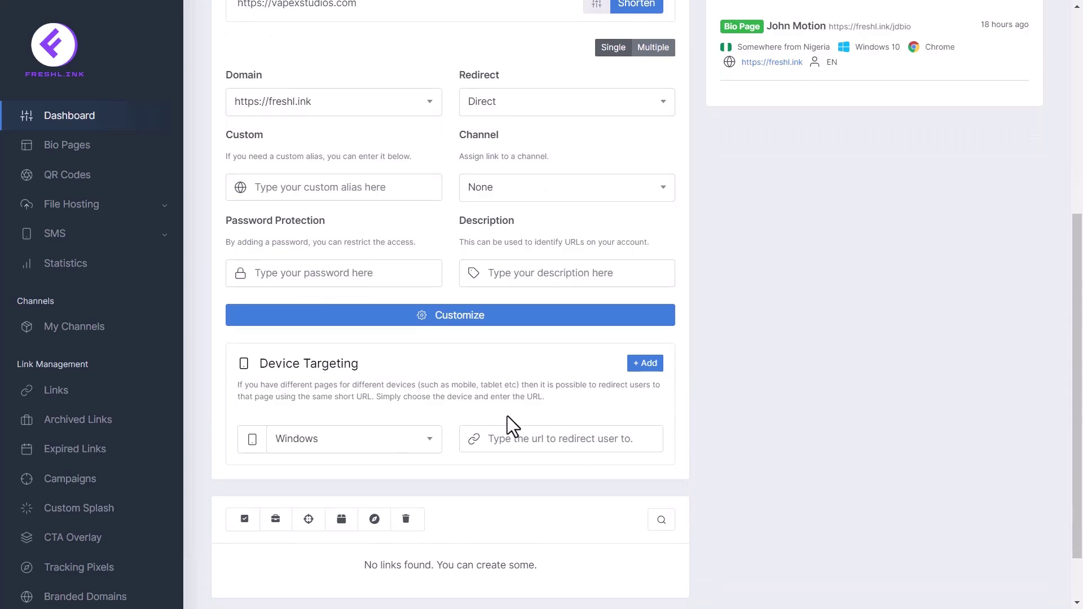
{"action": "left_click", "coordinate": [375, 442]}
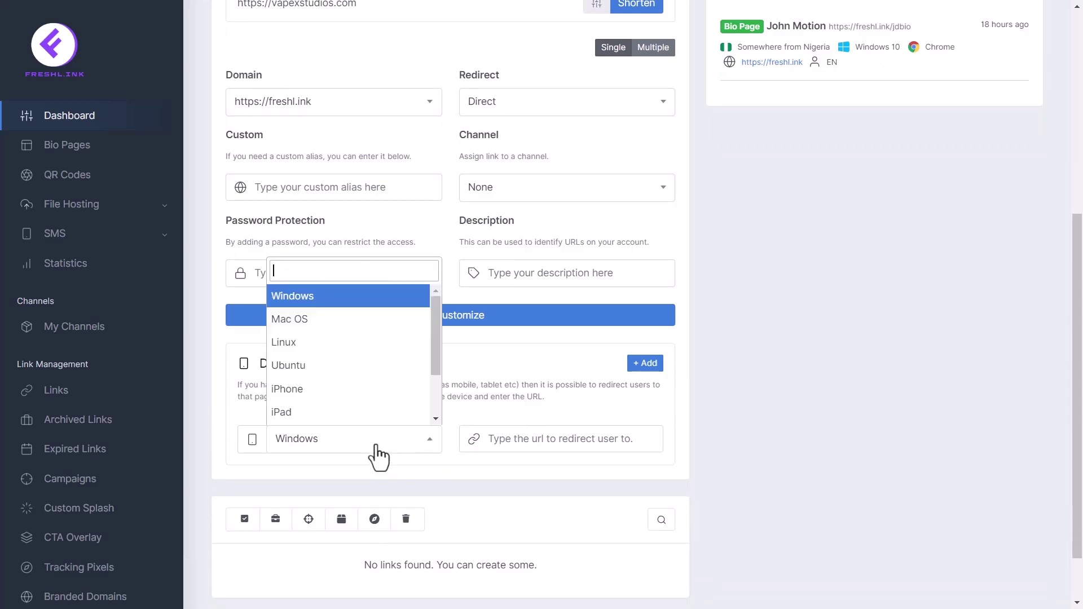
{"action": "left_click", "coordinate": [506, 390]}
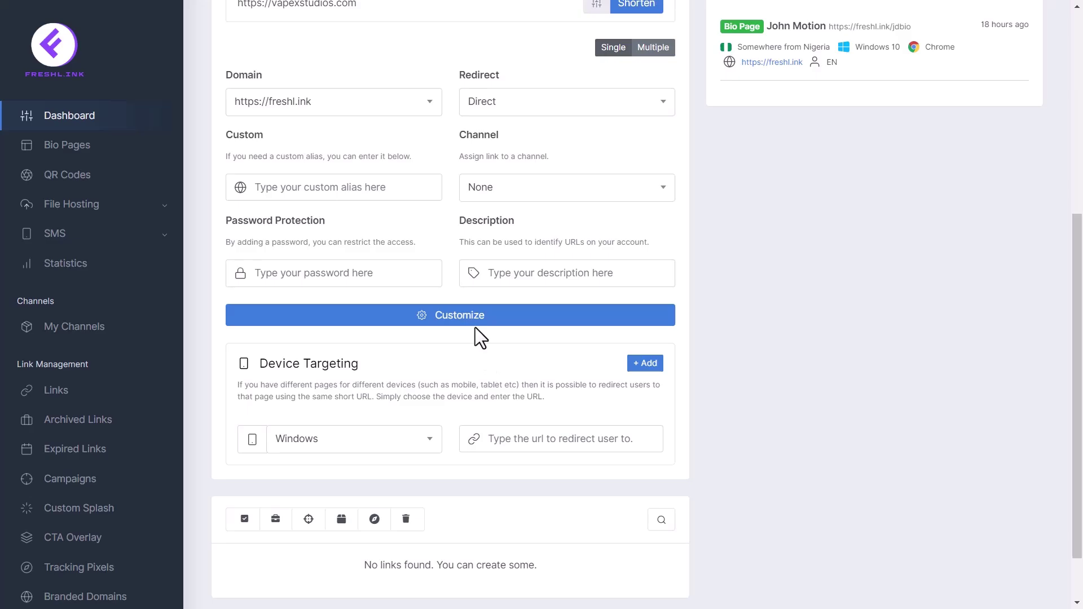
{"action": "left_click", "coordinate": [477, 323]}
{"action": "left_click", "coordinate": [305, 414]}
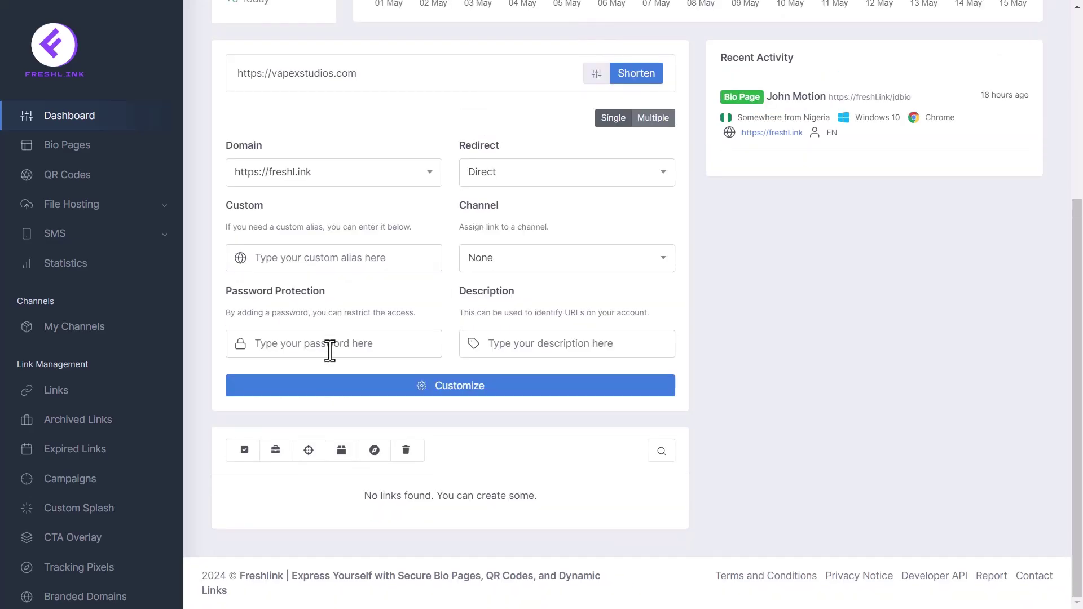
{"action": "left_click", "coordinate": [317, 393]}
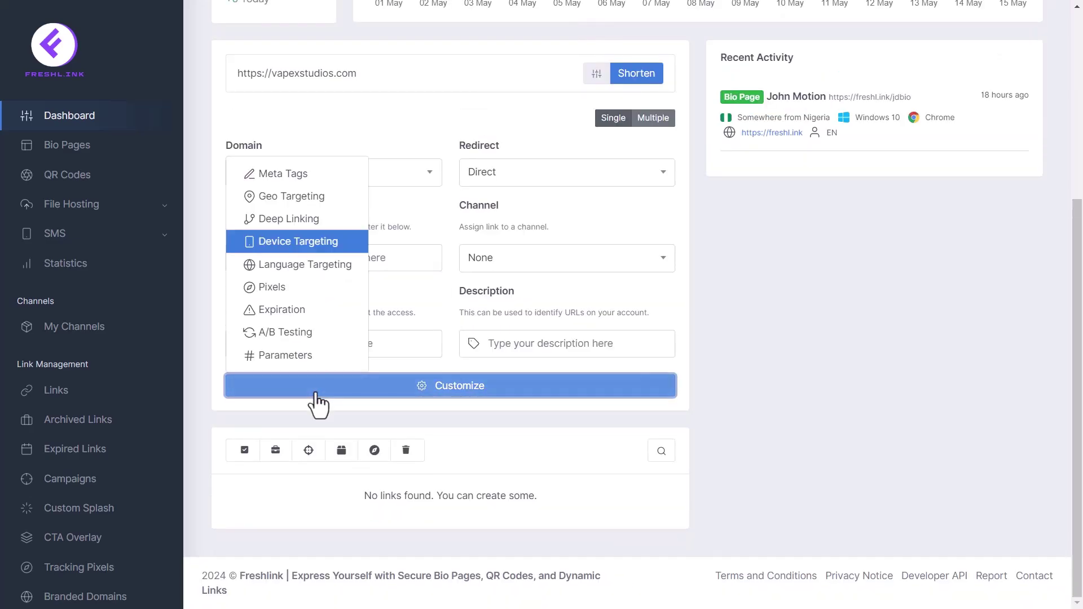
{"action": "left_click", "coordinate": [330, 269]}
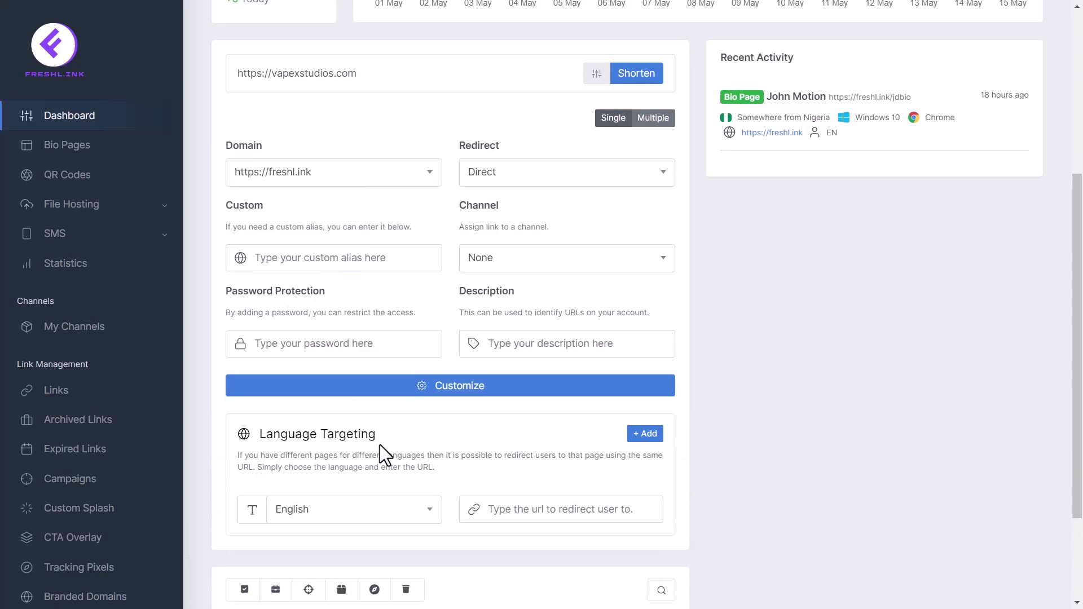
{"action": "scroll", "coordinate": [380, 444], "scroll_direction": "down", "scroll_amount": 1}
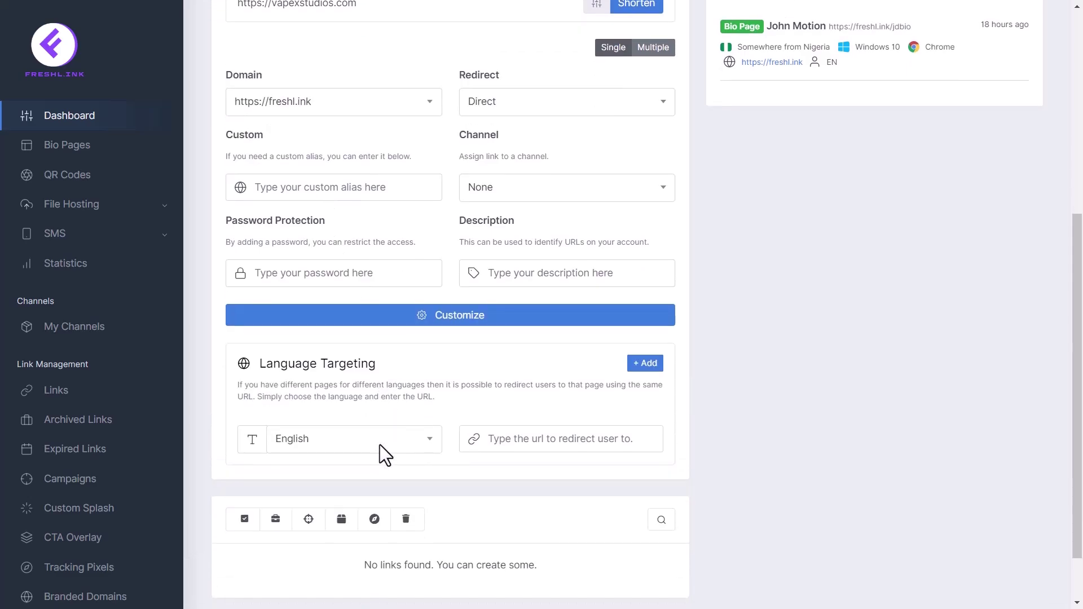
{"action": "left_click", "coordinate": [379, 444]}
{"action": "scroll", "coordinate": [388, 371], "scroll_direction": "up", "scroll_amount": 3}
{"action": "scroll", "coordinate": [387, 371], "scroll_direction": "up", "scroll_amount": 2}
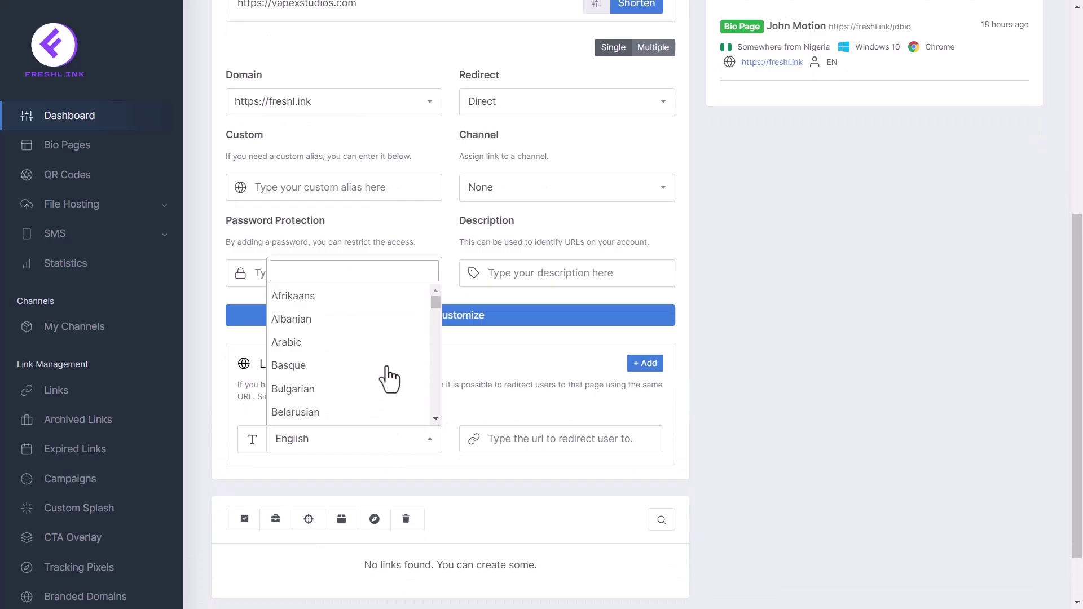
{"action": "left_click", "coordinate": [521, 380]}
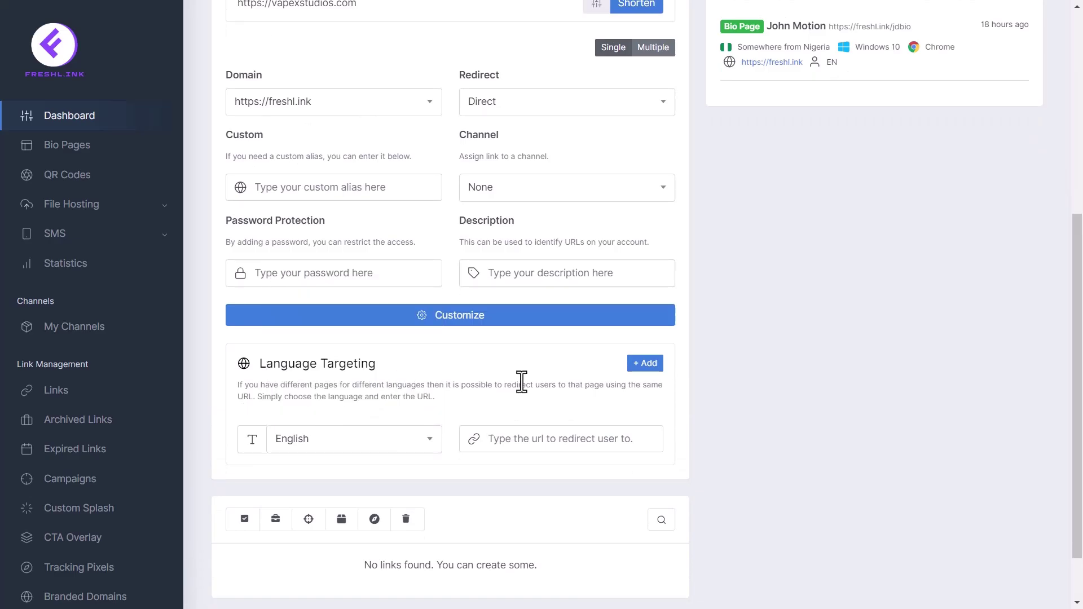
{"action": "left_click", "coordinate": [508, 315]}
{"action": "left_click", "coordinate": [331, 448]}
{"action": "left_click", "coordinate": [367, 385]}
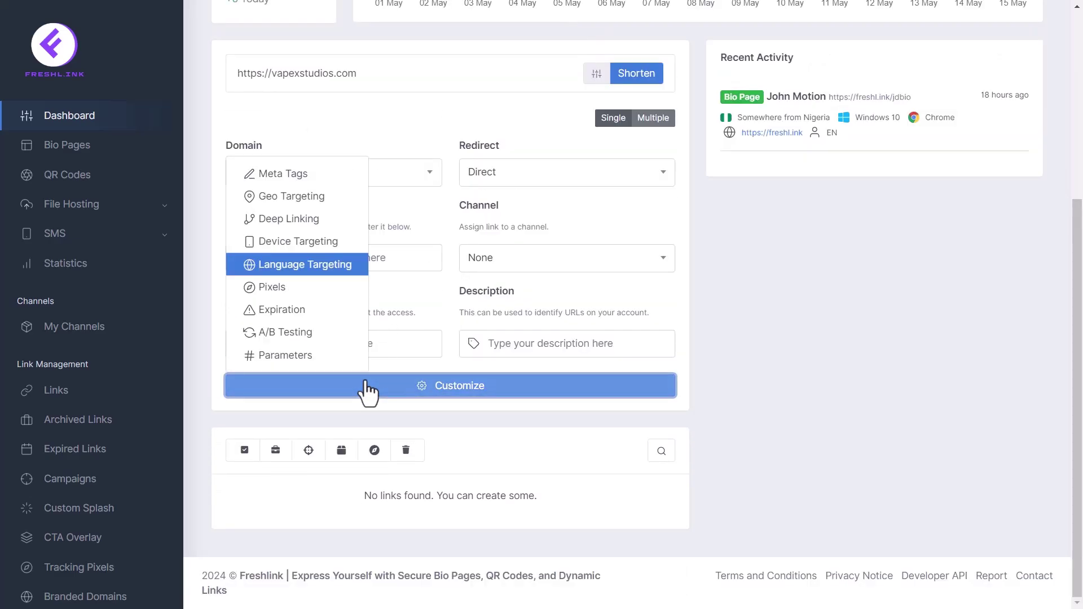
{"action": "left_click", "coordinate": [278, 288]}
{"action": "scroll", "coordinate": [444, 447], "scroll_direction": "down", "scroll_amount": 1}
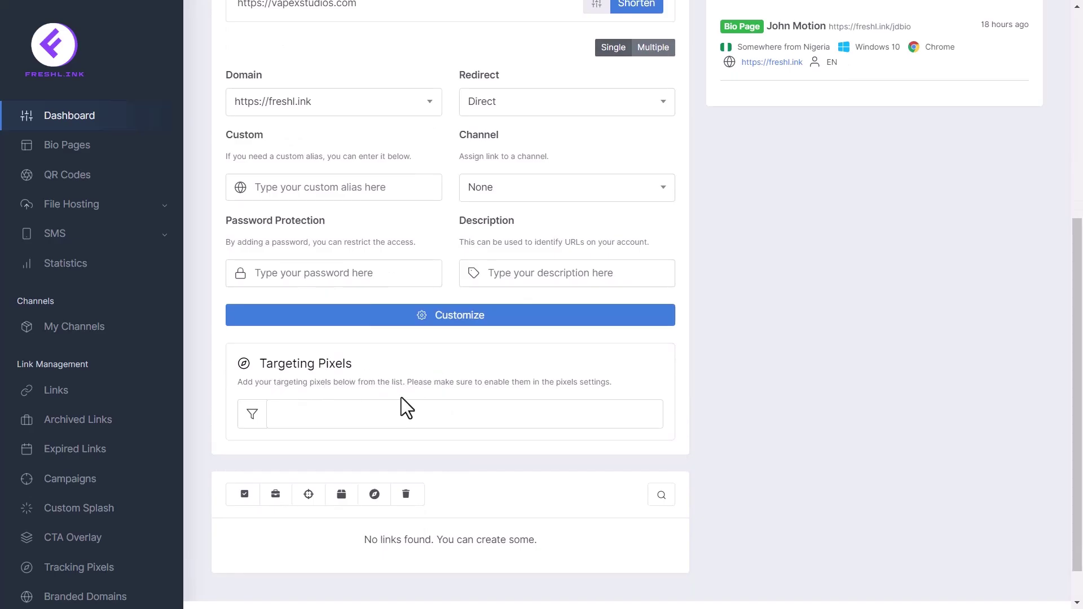
{"action": "left_click", "coordinate": [413, 319]}
{"action": "left_click", "coordinate": [274, 462]}
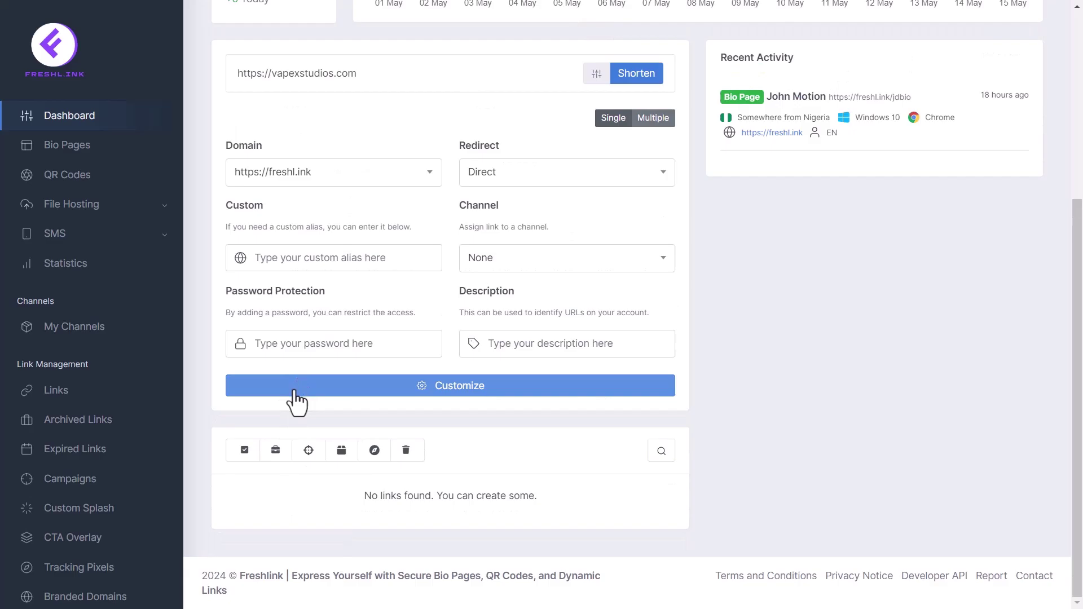
{"action": "left_click", "coordinate": [290, 391]}
{"action": "left_click", "coordinate": [282, 310]}
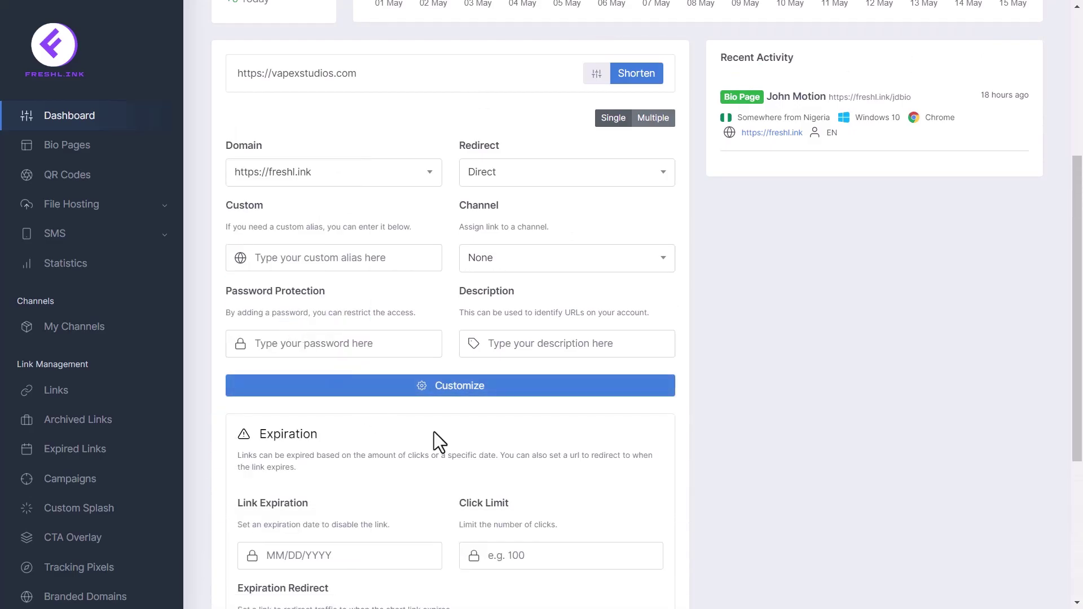
{"action": "scroll", "coordinate": [434, 432], "scroll_direction": "down", "scroll_amount": 3}
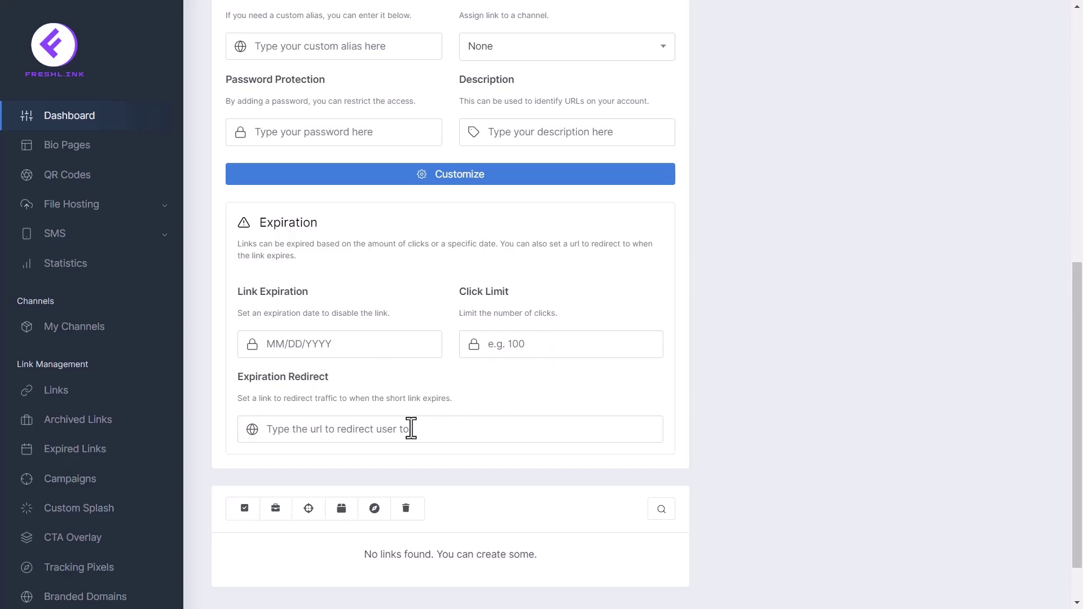
{"action": "left_click", "coordinate": [360, 180]}
{"action": "left_click", "coordinate": [273, 341]}
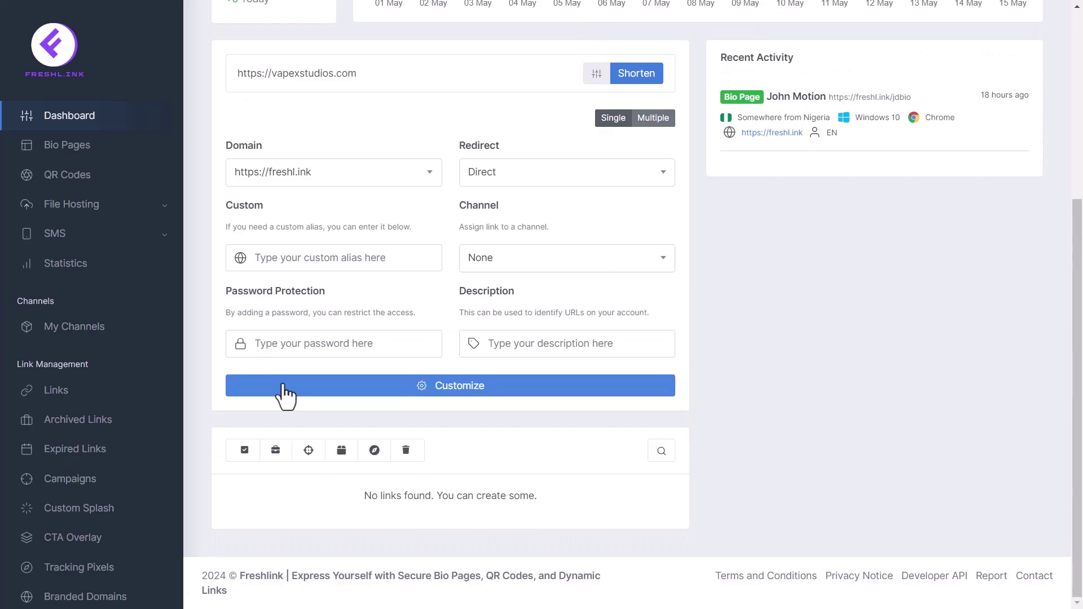
{"action": "left_click", "coordinate": [285, 389]}
{"action": "left_click", "coordinate": [292, 334]}
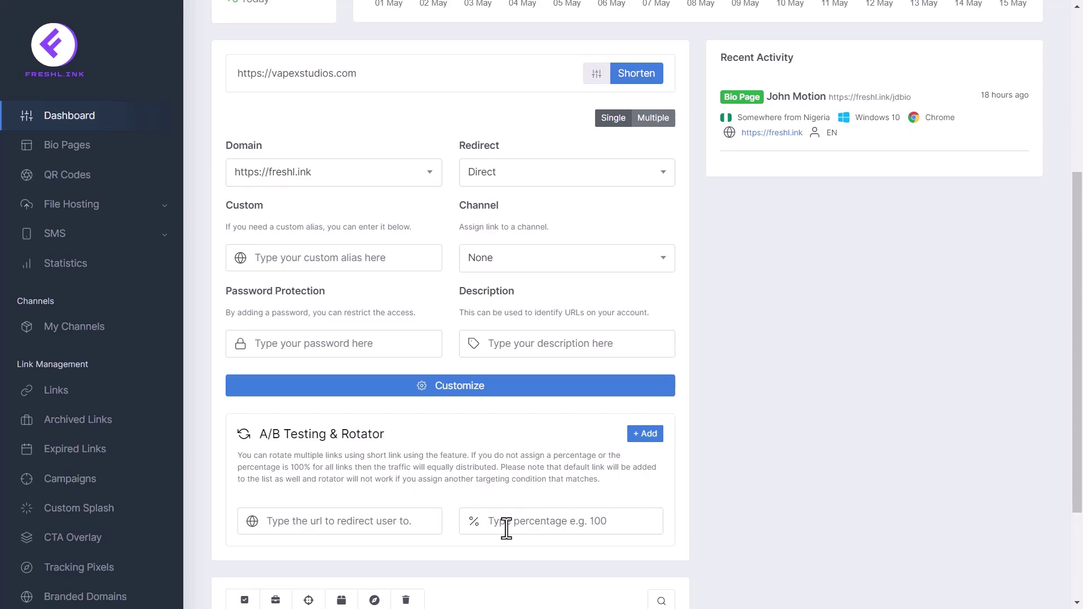
{"action": "left_click", "coordinate": [342, 524]}
{"action": "left_click", "coordinate": [546, 524]}
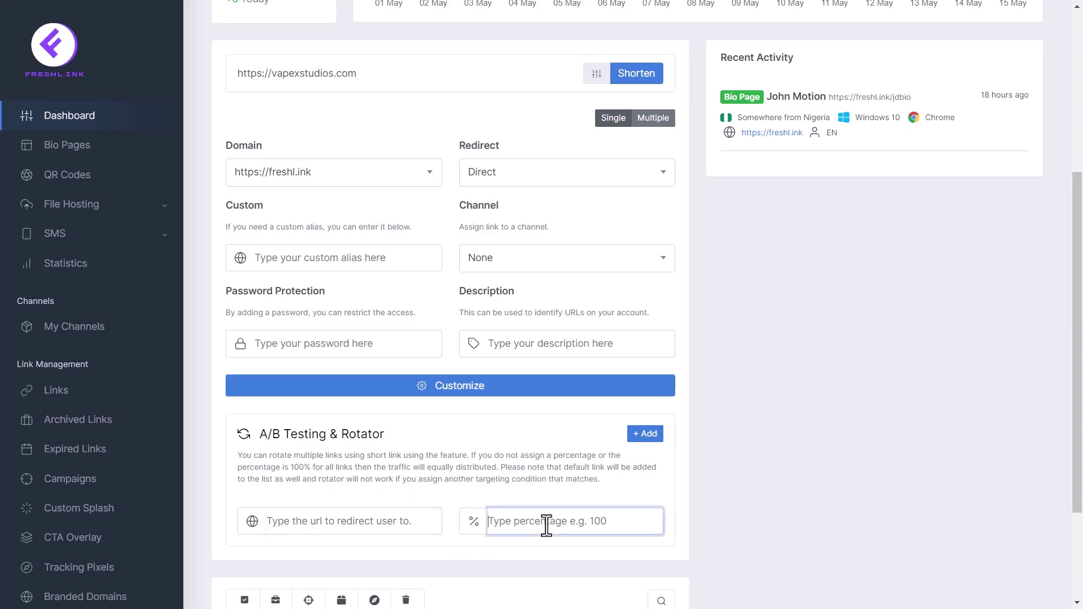
{"action": "left_click", "coordinate": [553, 492]}
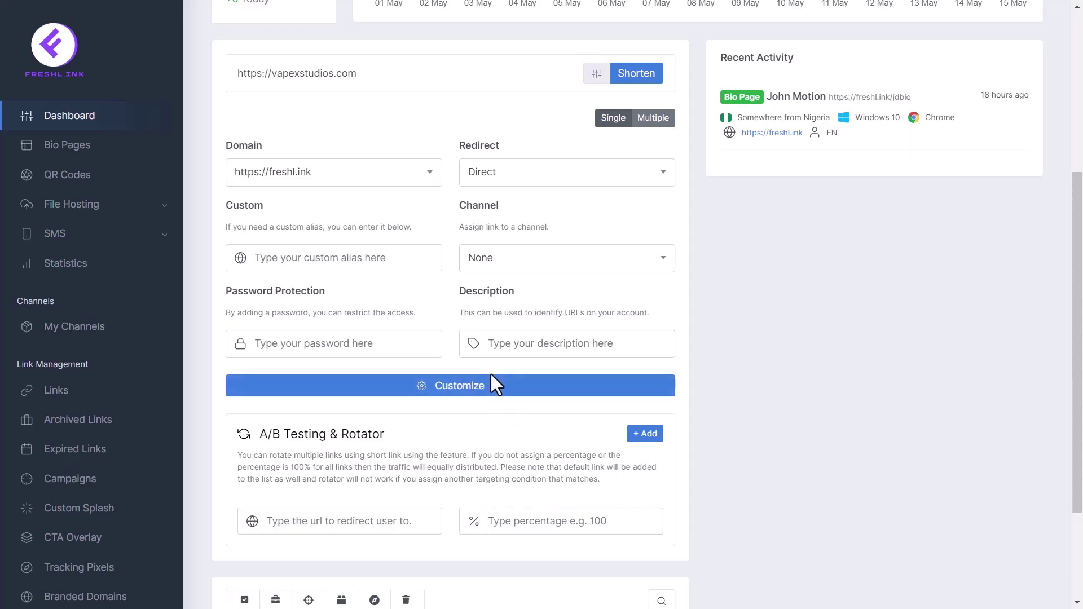
{"action": "left_click", "coordinate": [427, 388]}
{"action": "left_click", "coordinate": [296, 334]}
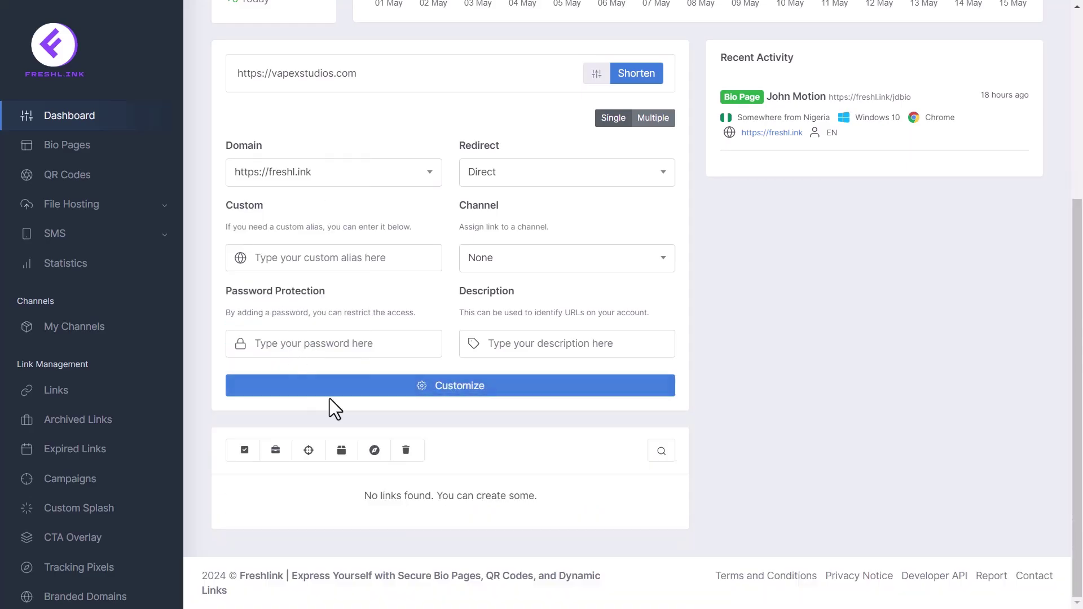
{"action": "left_click", "coordinate": [338, 395]}
{"action": "left_click", "coordinate": [310, 358]}
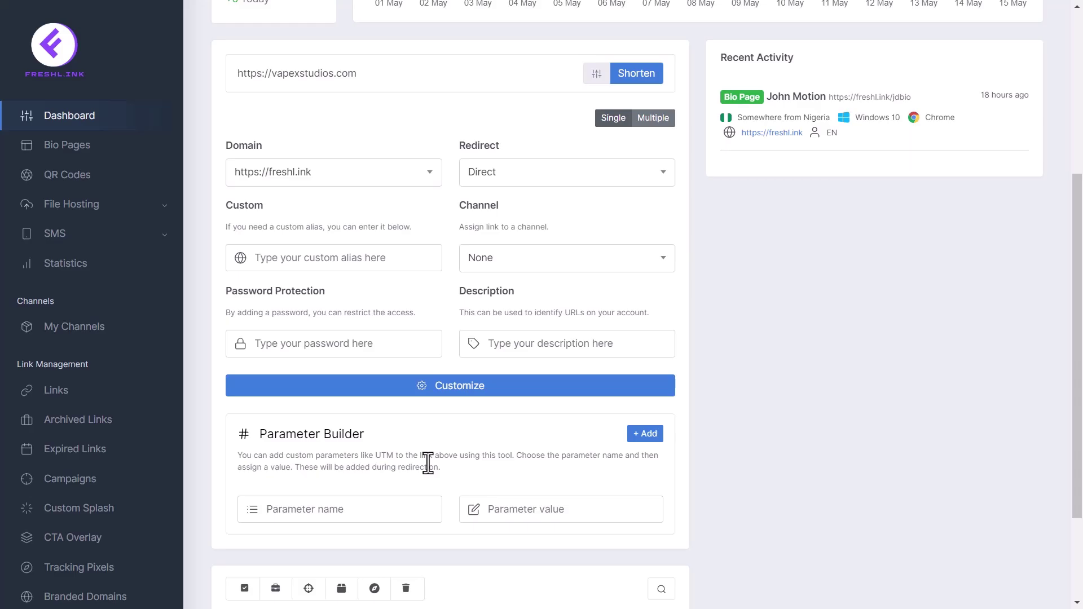
{"action": "left_click", "coordinate": [477, 383]}
{"action": "left_click", "coordinate": [313, 362]}
{"action": "scroll", "coordinate": [491, 411], "scroll_direction": "up", "scroll_amount": 5}
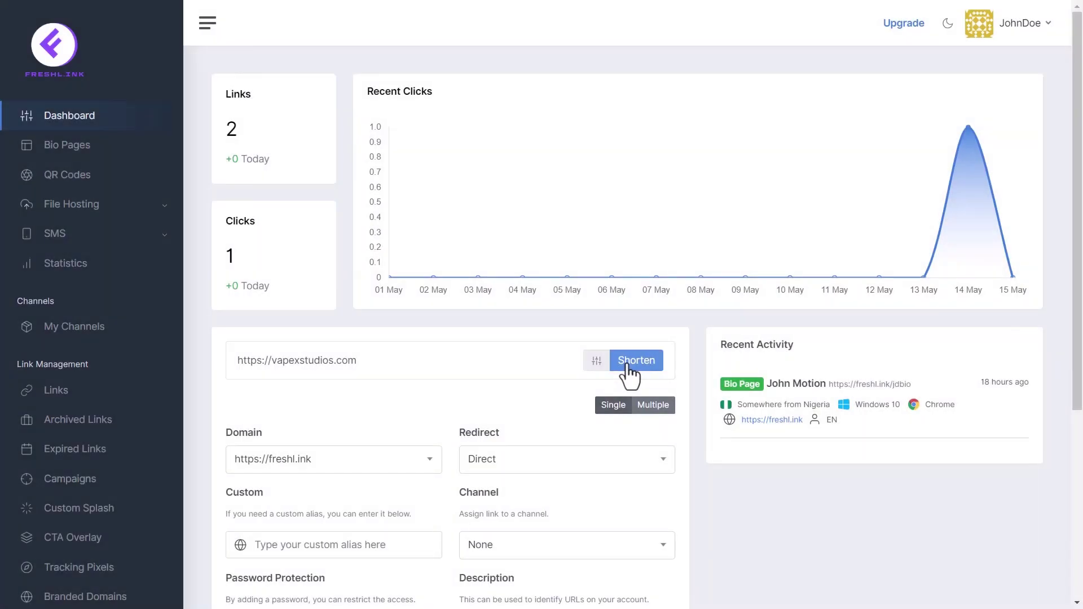
- Shorten vapexstudios.com, copy the short link, download its QR code, check format options, and close the dialog
{"action": "left_click", "coordinate": [626, 365]}
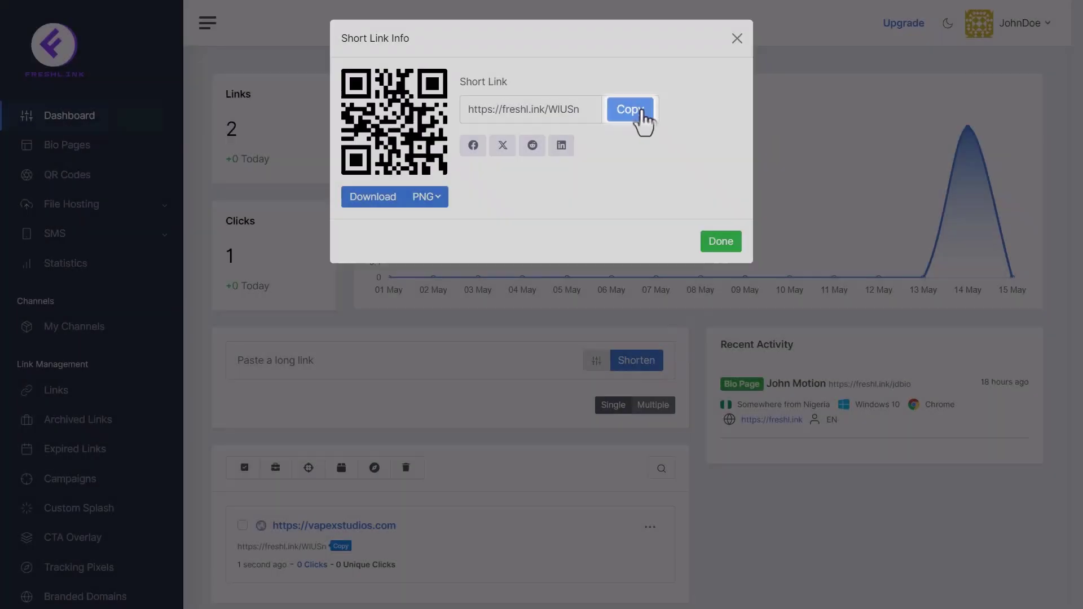
{"action": "left_click", "coordinate": [641, 118]}
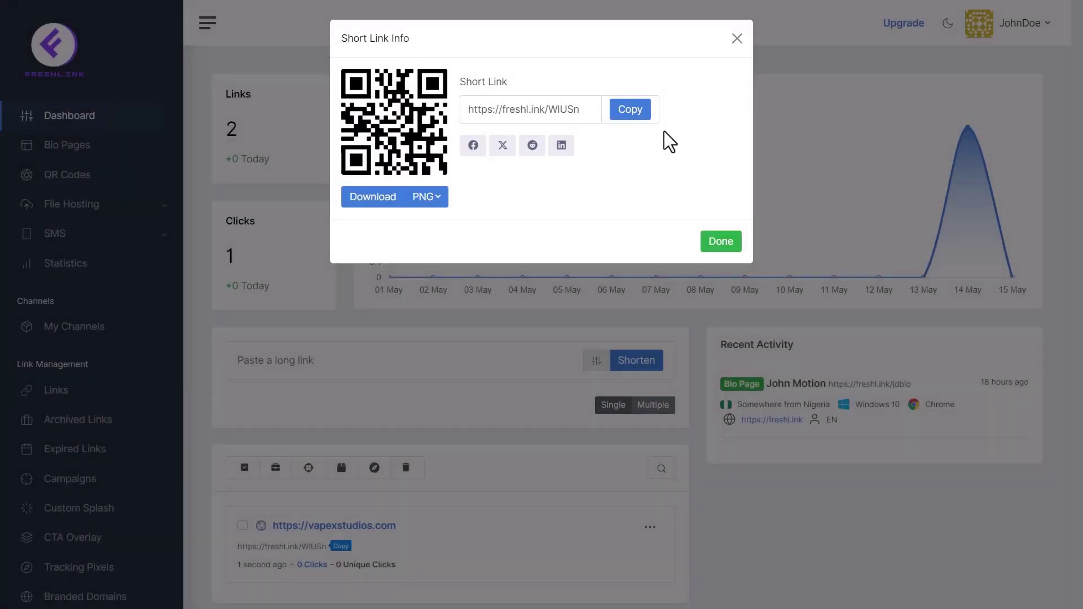
{"action": "left_click", "coordinate": [375, 202]}
{"action": "left_click", "coordinate": [440, 202]}
{"action": "left_click", "coordinate": [719, 244]}
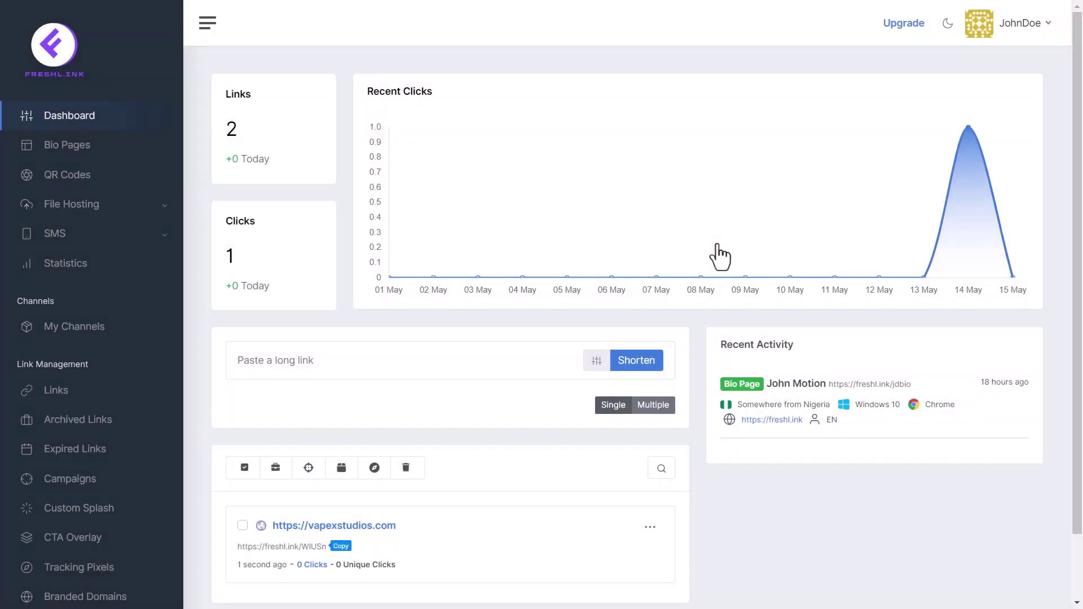